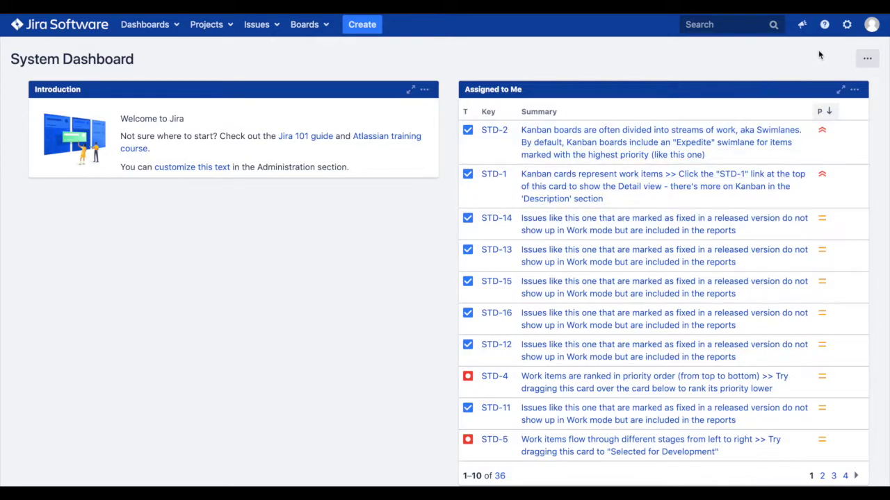
# Open the Easy Agile Roadmaps configuration from Jira app administration
pyautogui.click(848, 26)
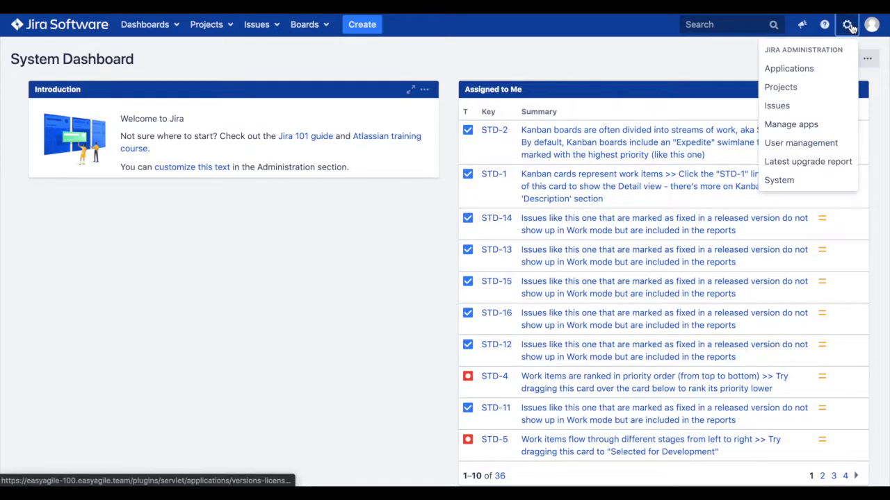
pyautogui.click(825, 129)
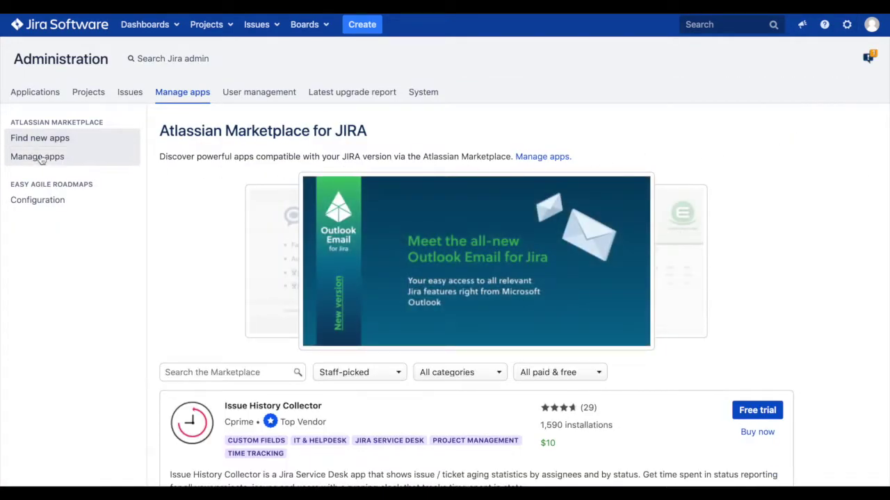
pyautogui.click(51, 201)
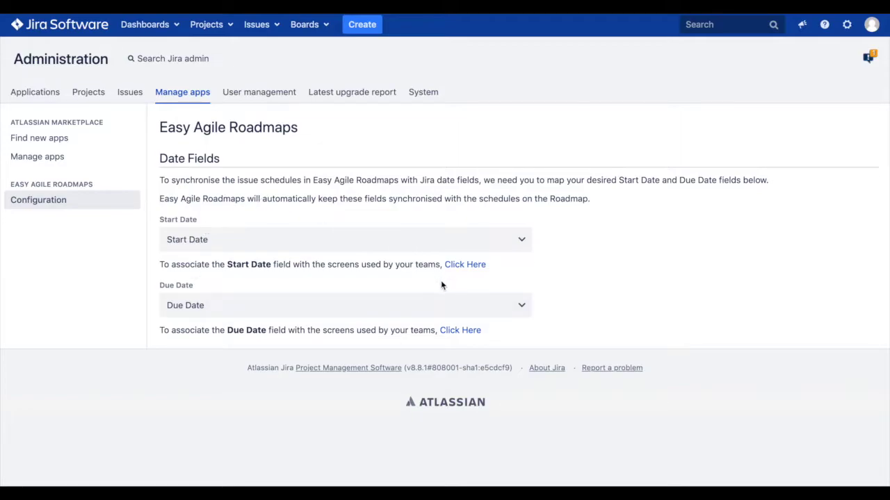
# Map the roadmap Start Date to the Start Date field and open its screen associations
pyautogui.click(526, 241)
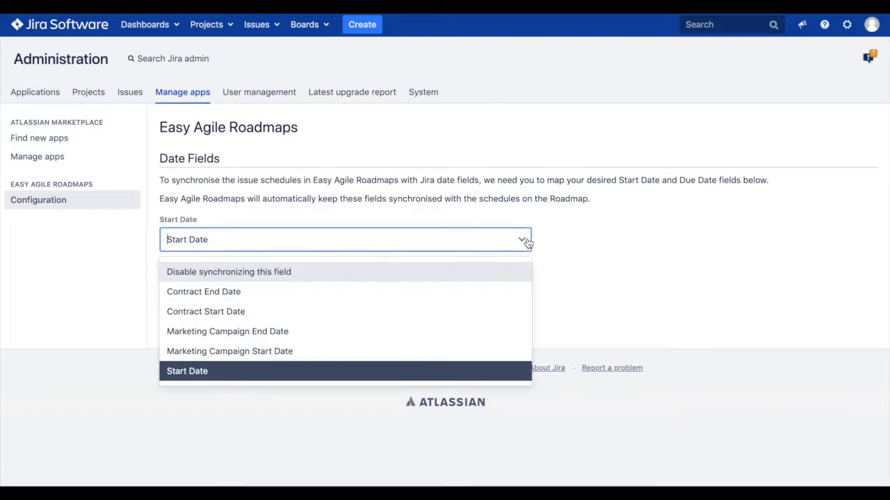
pyautogui.click(402, 368)
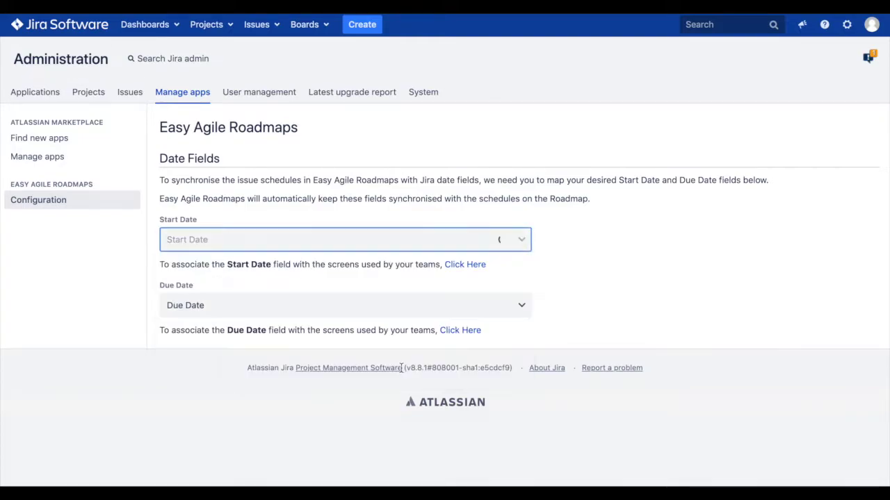
pyautogui.click(467, 265)
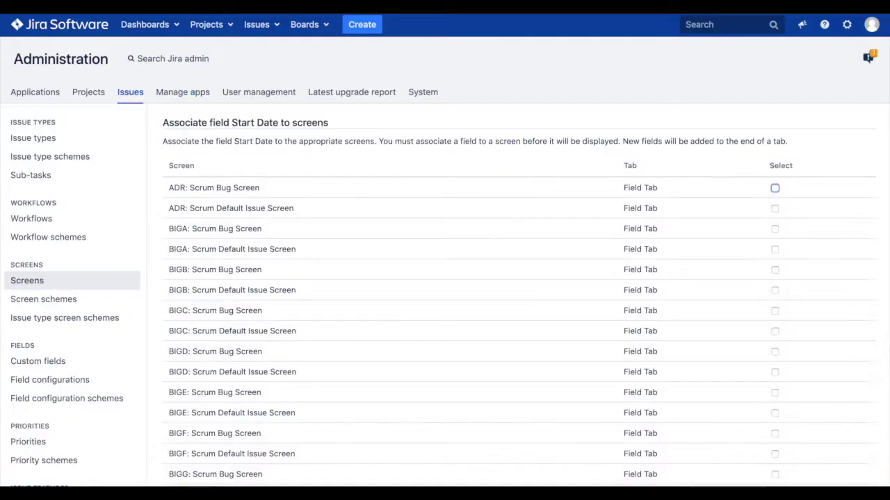
# Add the Start Date field to the four TIS Scrum screens and save
pyautogui.scroll(-7, 423, 226)
pyautogui.scroll(-5, 385, 213)
pyautogui.scroll(-3, 387, 214)
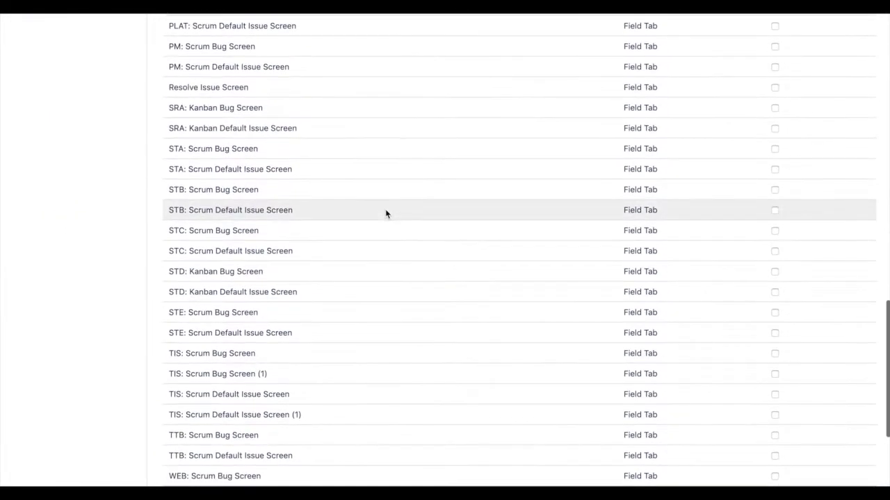
pyautogui.click(774, 353)
pyautogui.click(774, 374)
pyautogui.click(774, 394)
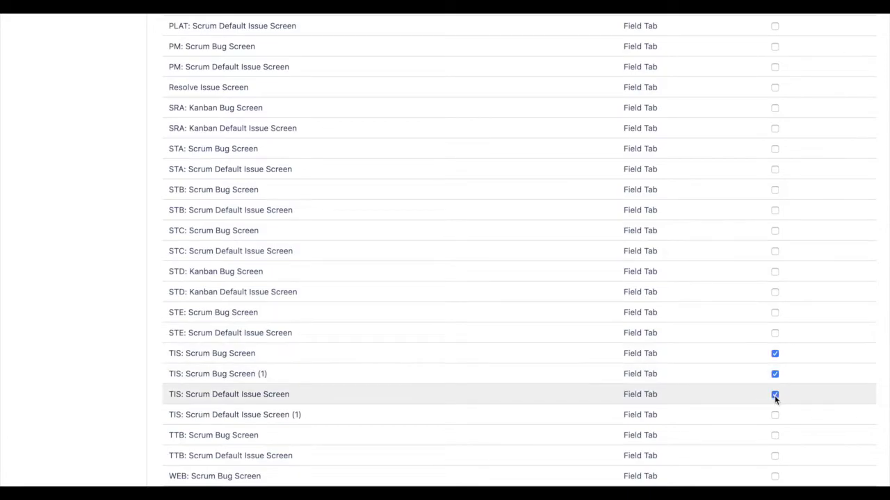
pyautogui.click(775, 414)
pyautogui.scroll(-3, 775, 415)
pyautogui.click(244, 393)
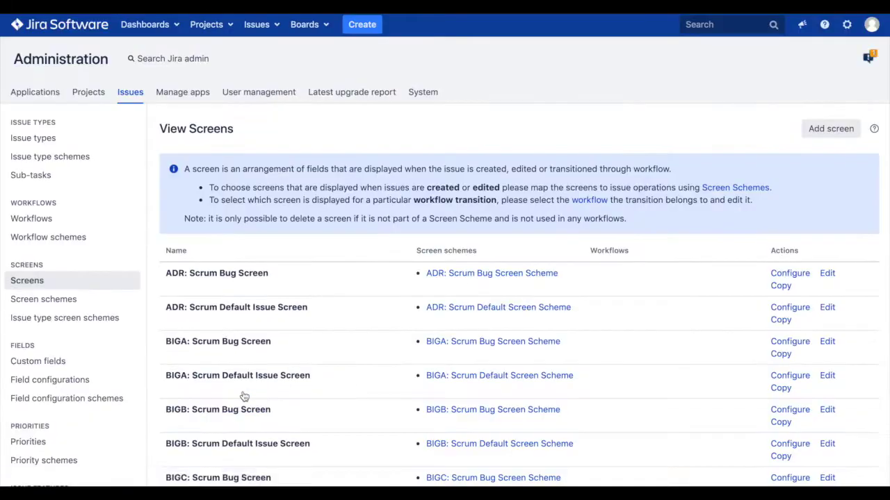
# Add the Due Date field to the same four TIS screens, then return to the System Dashboard
pyautogui.scroll(-5, 562, 316)
pyautogui.scroll(-15, 562, 318)
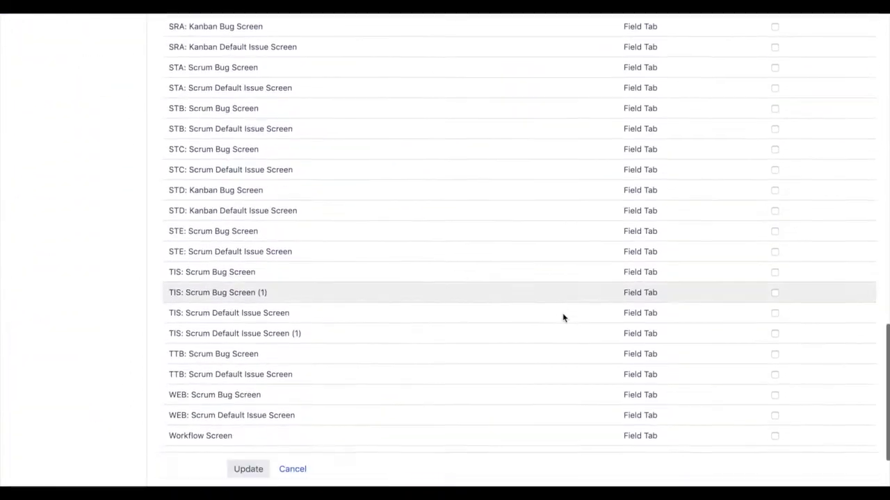
pyautogui.scroll(-1, 562, 318)
pyautogui.click(774, 249)
pyautogui.click(775, 270)
pyautogui.click(775, 290)
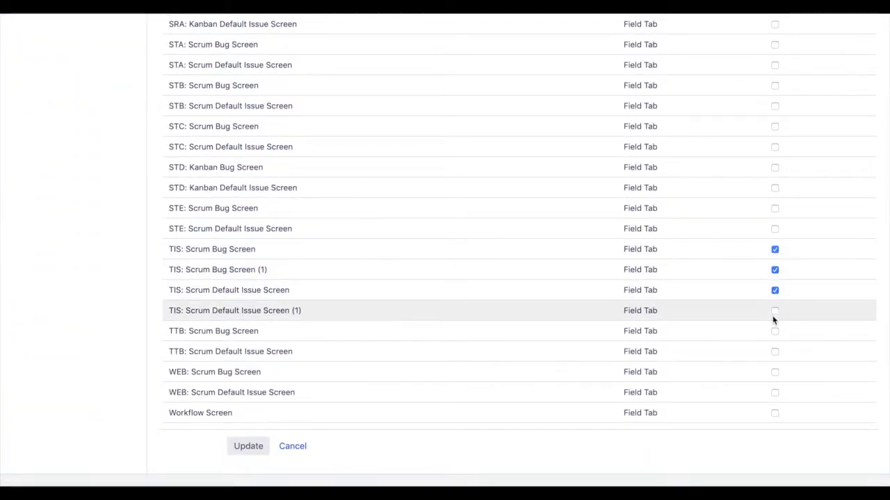
pyautogui.click(774, 311)
pyautogui.click(248, 446)
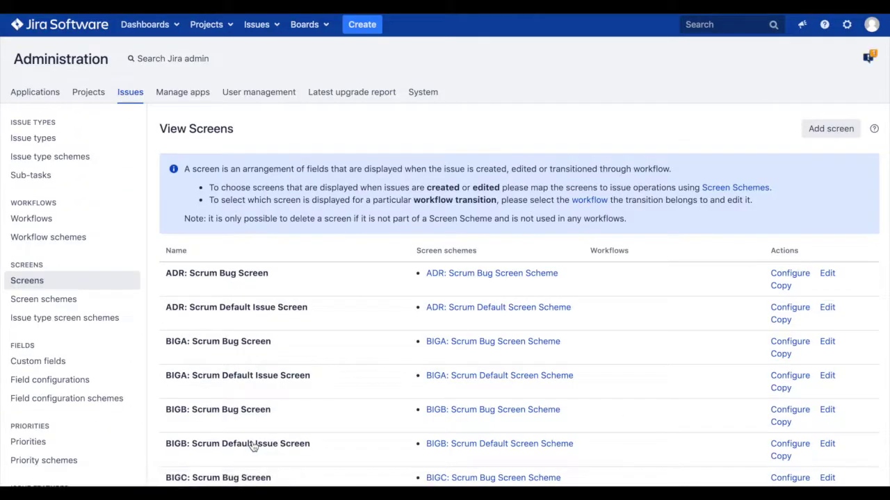
pyautogui.click(93, 34)
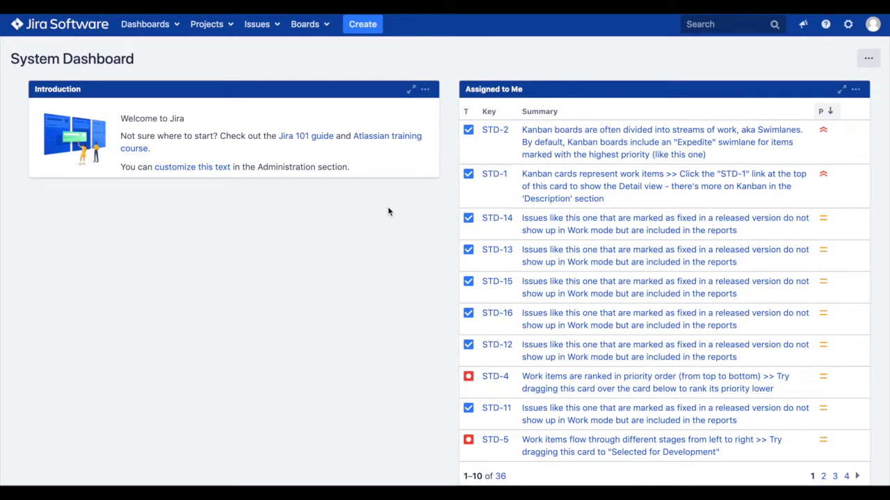
# Open the Teams In Space Program board from recent boards and show its roadmap
pyautogui.click(315, 27)
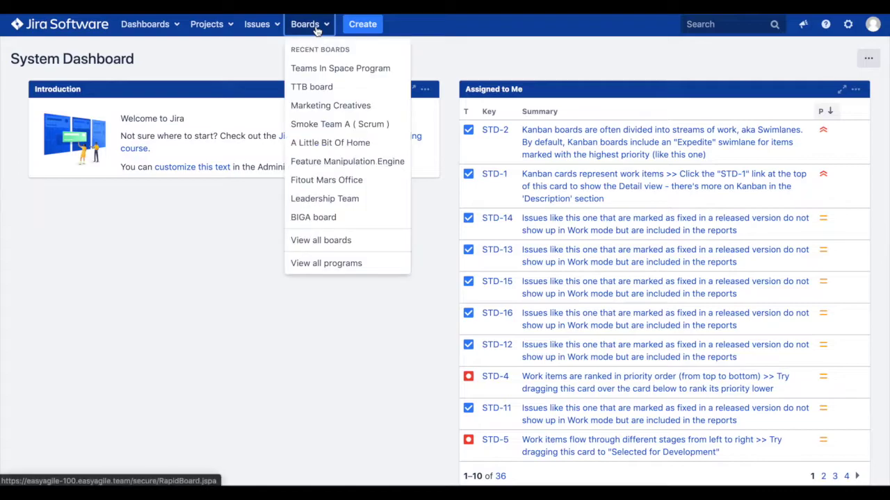
pyautogui.click(327, 67)
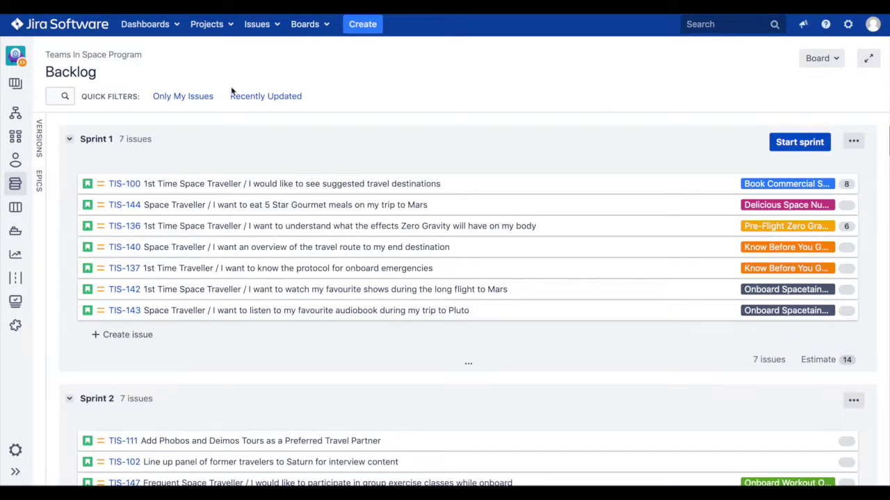
pyautogui.click(15, 278)
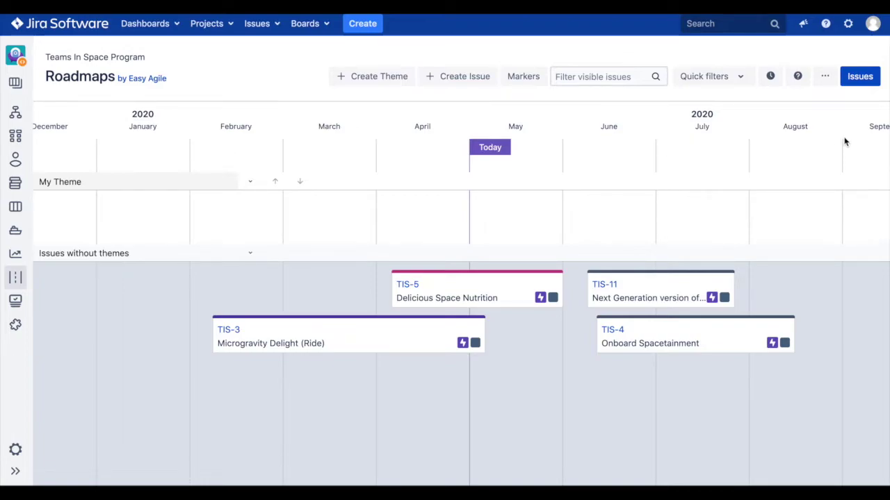
pyautogui.click(826, 78)
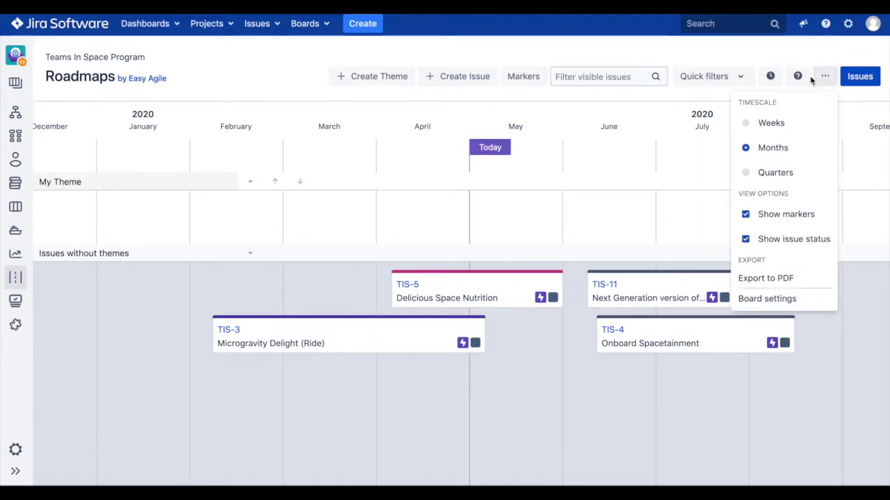
pyautogui.click(770, 123)
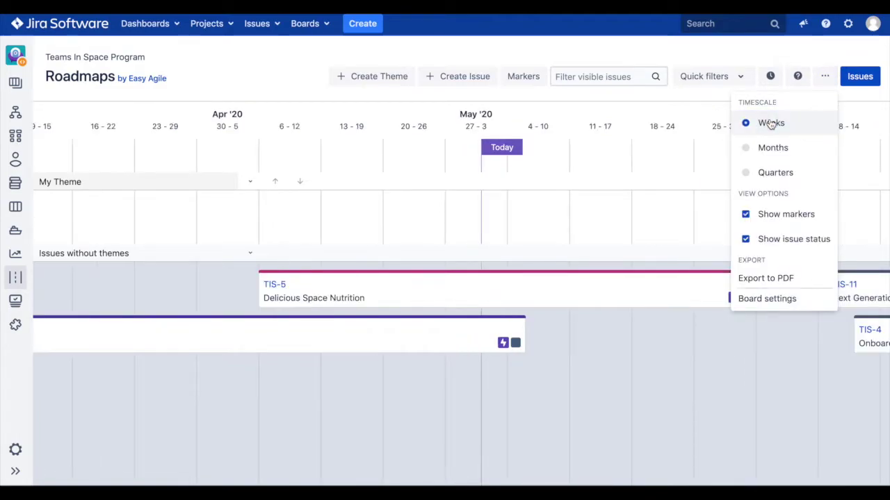
pyautogui.click(769, 147)
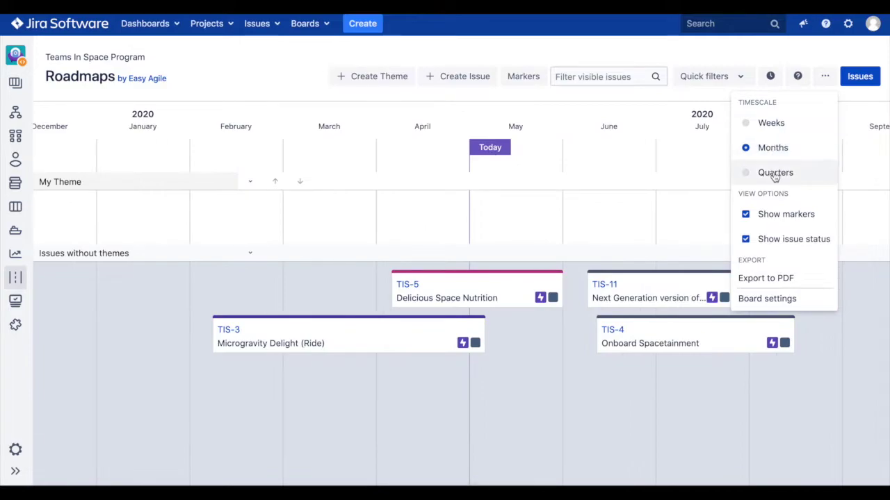
pyautogui.click(775, 174)
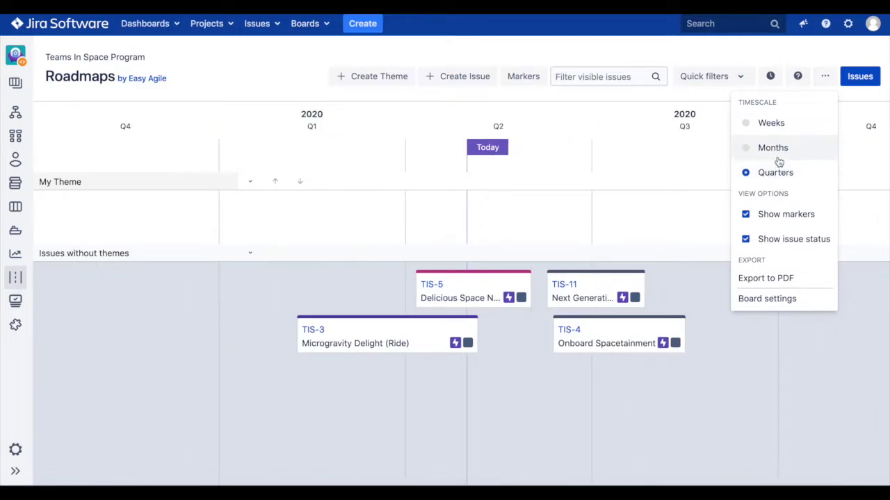
pyautogui.click(776, 149)
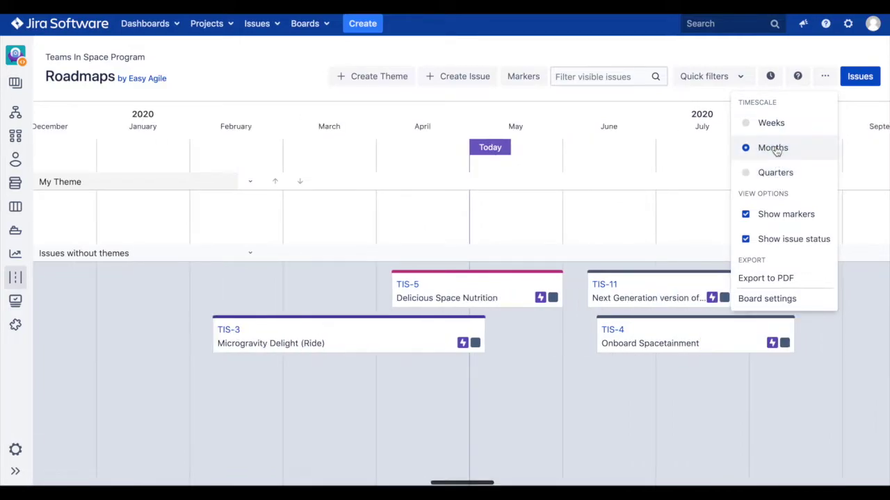
pyautogui.click(825, 75)
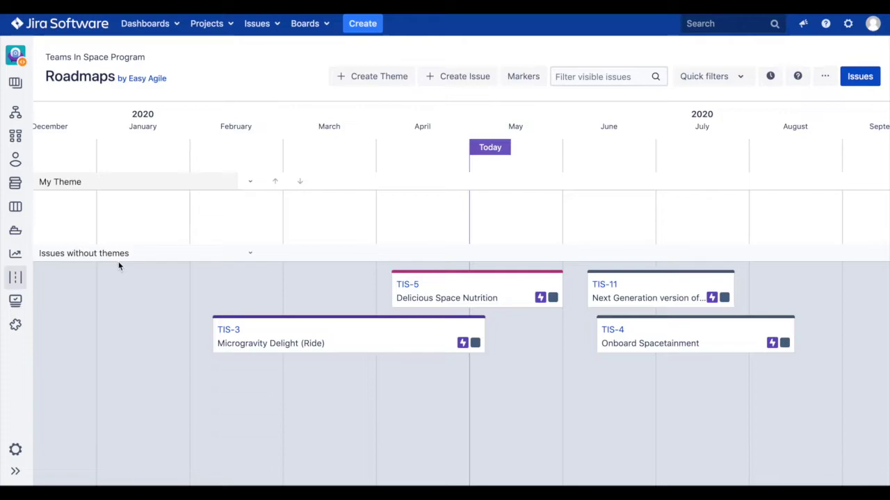
# Rename the My Theme swimlane to 'Health & Safety' and move TIS-5 Delicious Space Nutrition into it
pyautogui.doubleClick(91, 181)
pyautogui.hotkey('ctrl', 'a')
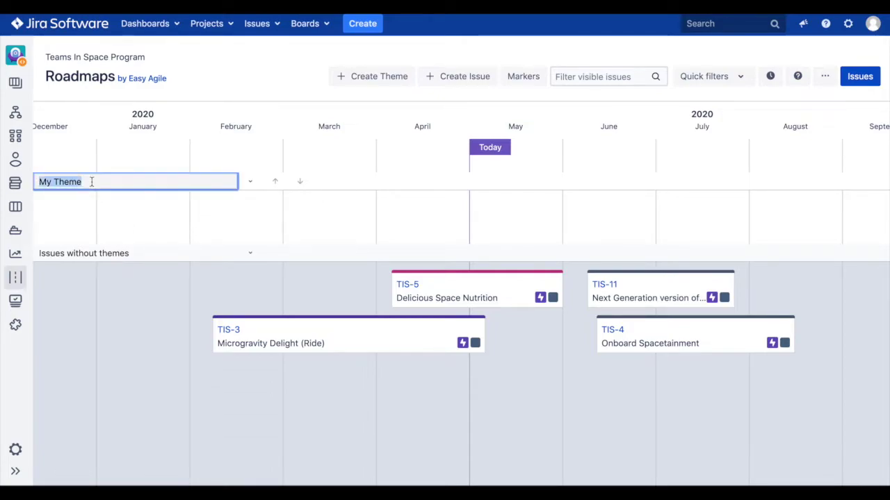
pyautogui.write('Health & Safety')
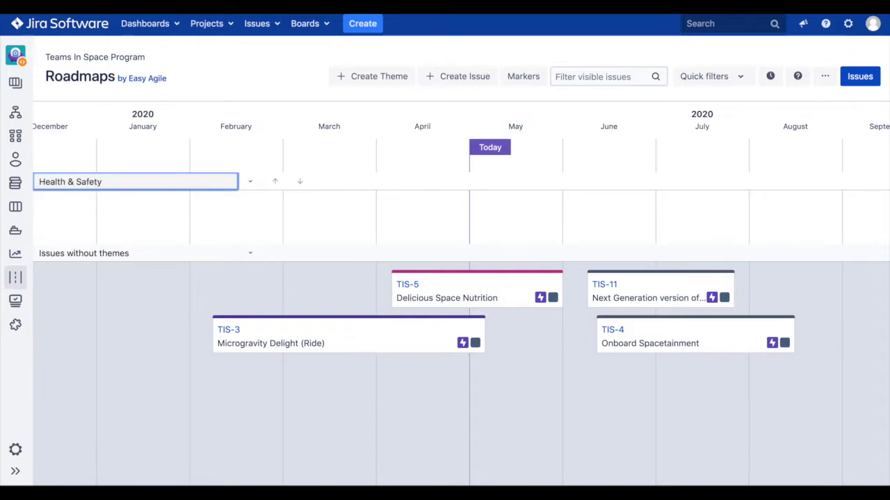
pyautogui.press('Return')
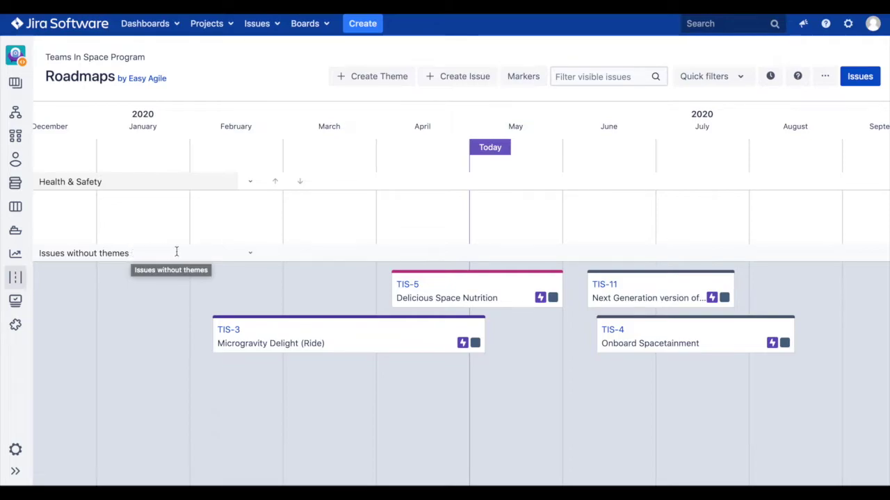
pyautogui.moveTo(447, 286)
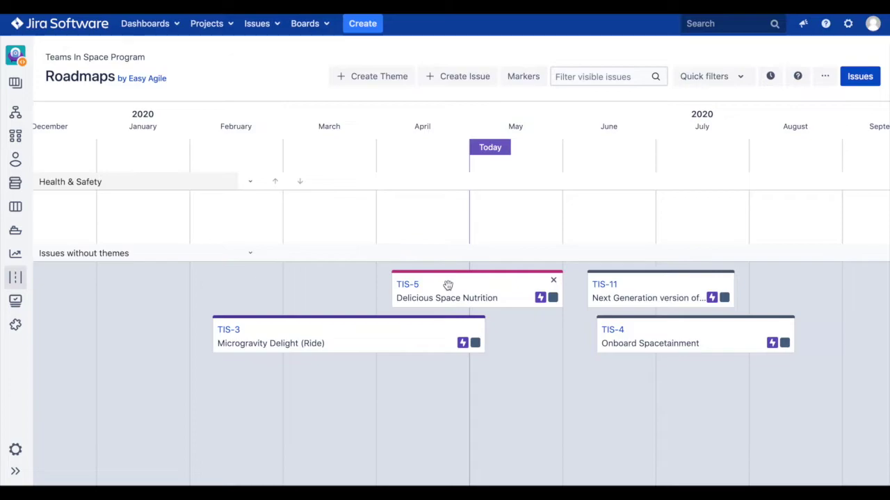
pyautogui.moveTo(449, 285); pyautogui.dragTo(449, 214)
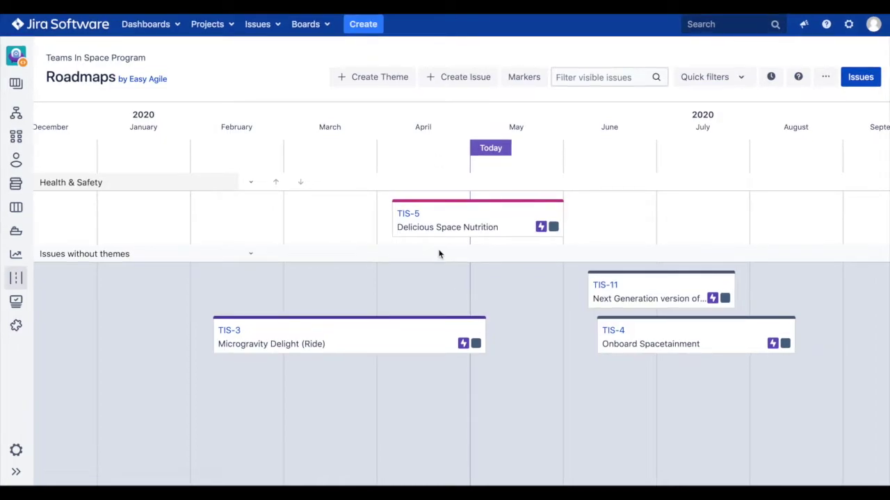
# Create a 'Food & Entertainment' theme and move it above Health & Safety
pyautogui.click(371, 84)
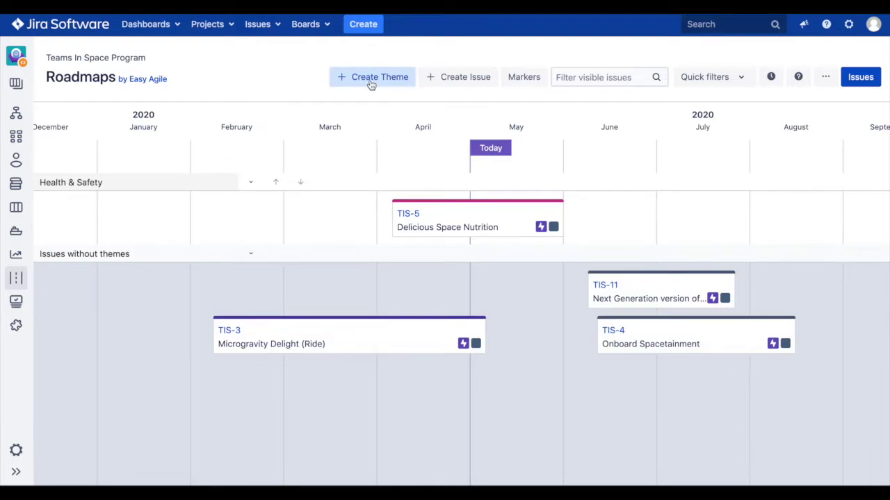
pyautogui.write('Food & ')
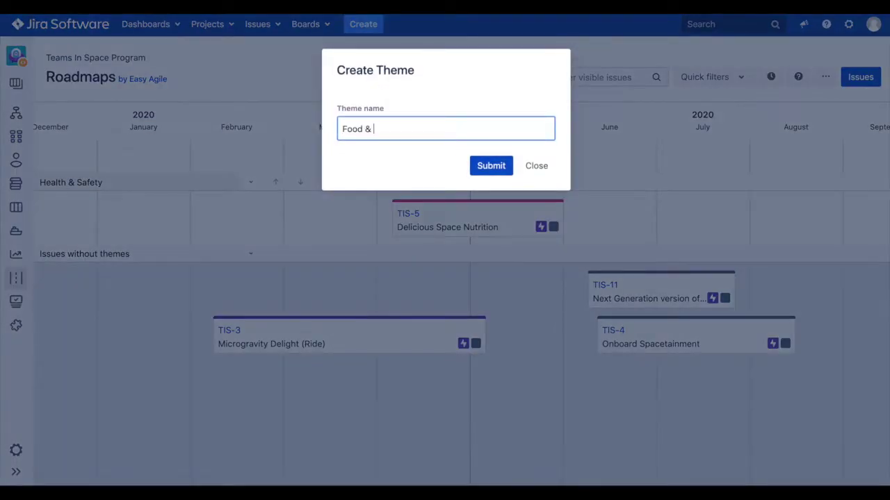
pyautogui.write('Entertainment')
pyautogui.click(486, 167)
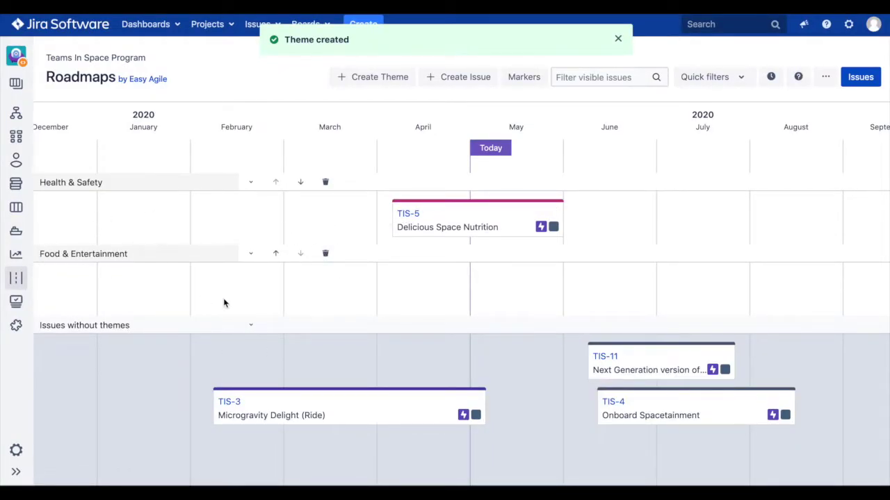
pyautogui.click(277, 253)
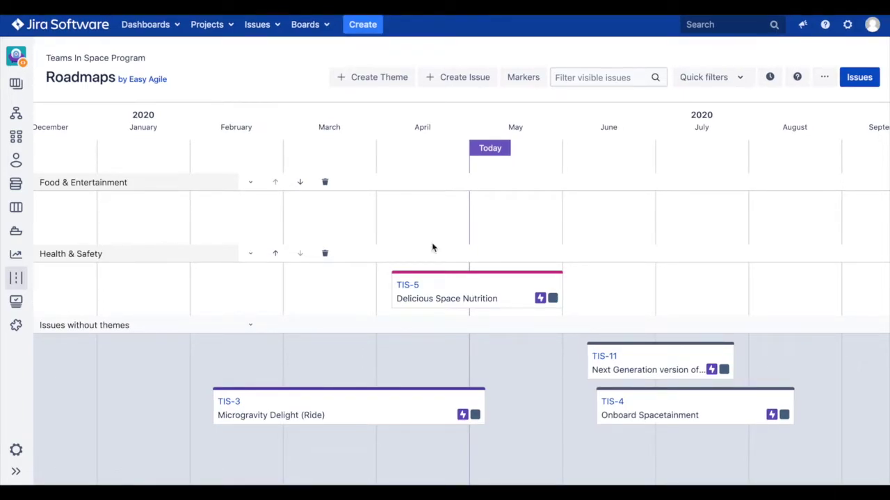
# Show the unscheduled issues panel with the Task issue type included and browse the list
pyautogui.click(860, 78)
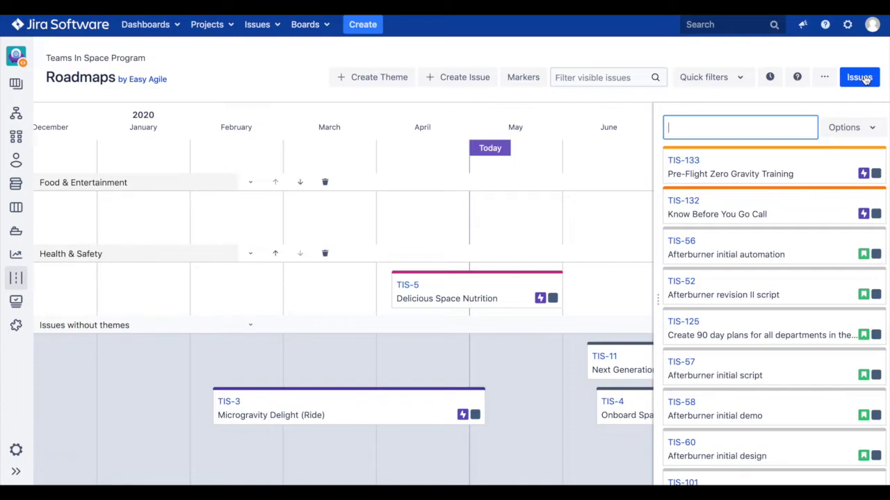
pyautogui.click(865, 129)
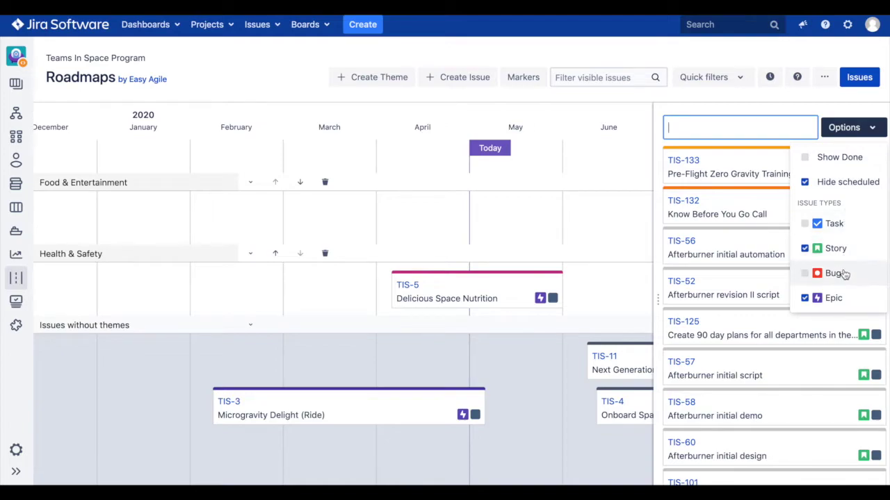
pyautogui.click(804, 223)
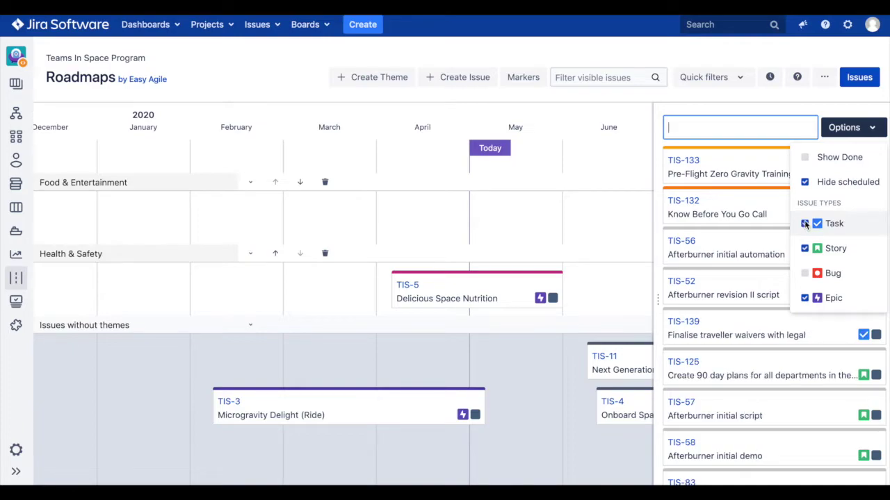
pyautogui.click(863, 133)
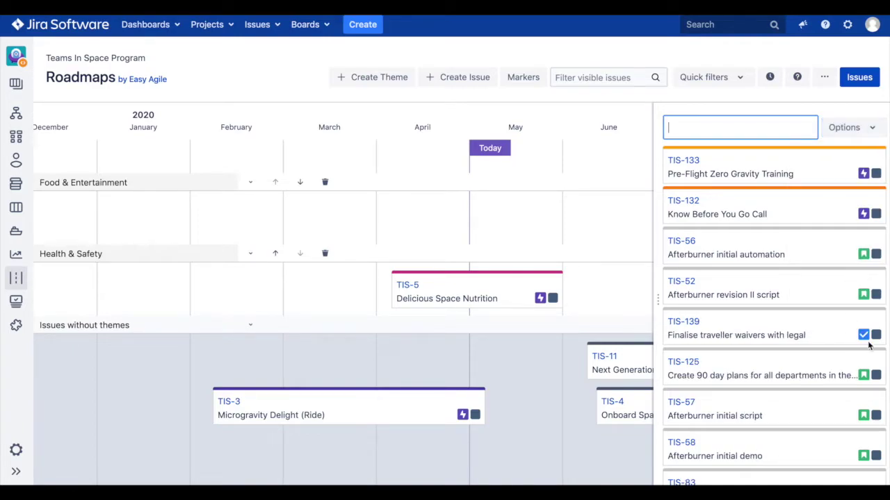
pyautogui.scroll(-1, 816, 339)
pyautogui.scroll(-2, 816, 339)
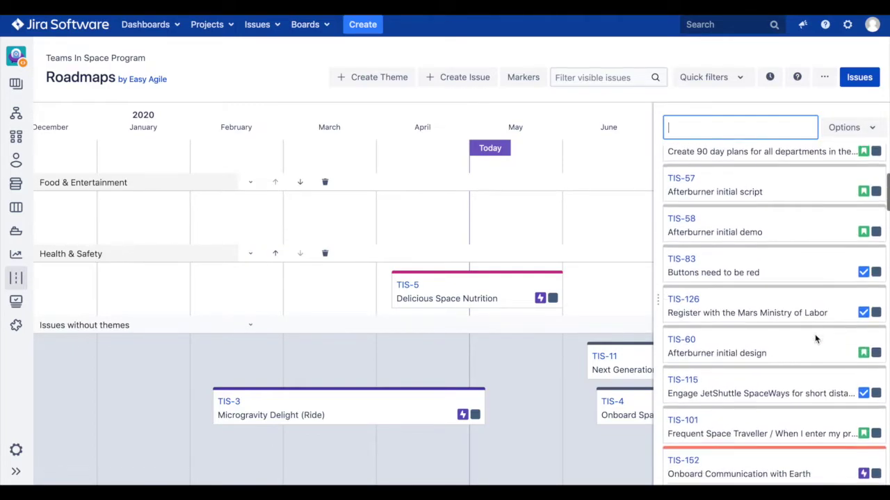
pyautogui.scroll(-3, 816, 339)
pyautogui.scroll(1, 816, 339)
pyautogui.scroll(3, 815, 339)
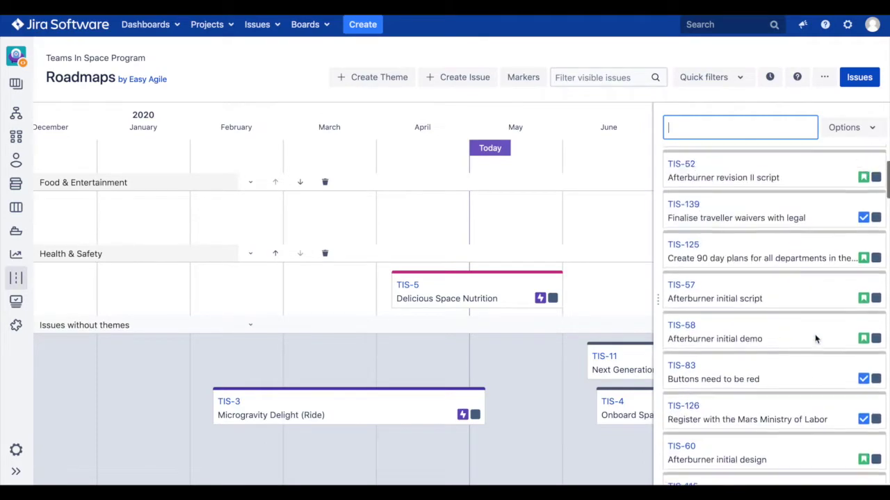
pyautogui.scroll(2, 816, 339)
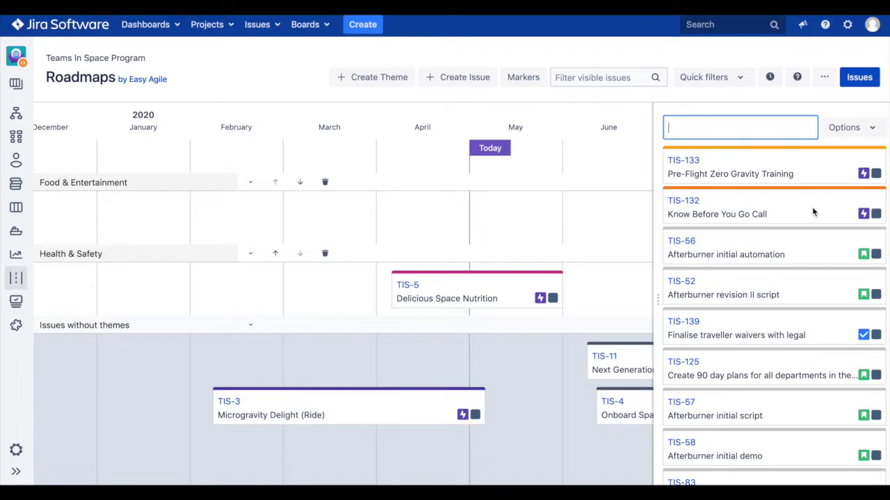
# Place TIS-132 in Health & Safety and stretch it from February to the start of April 2020
pyautogui.moveTo(812, 207); pyautogui.dragTo(327, 287)
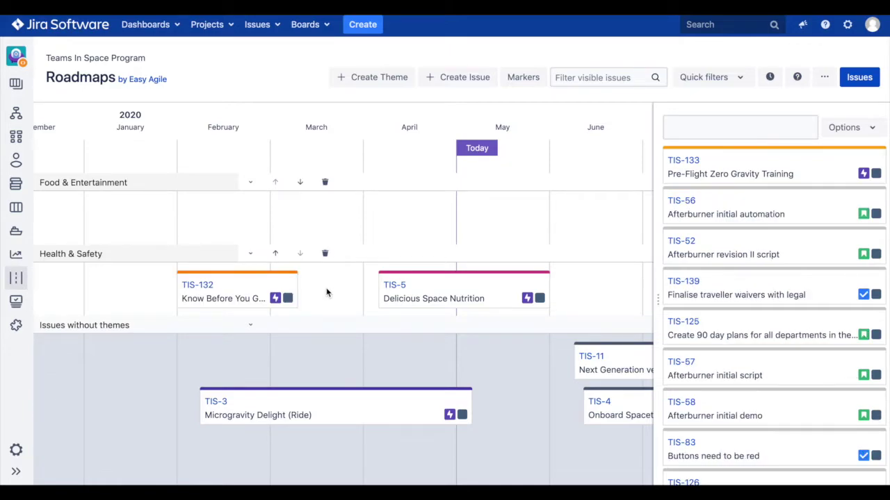
pyautogui.click(850, 82)
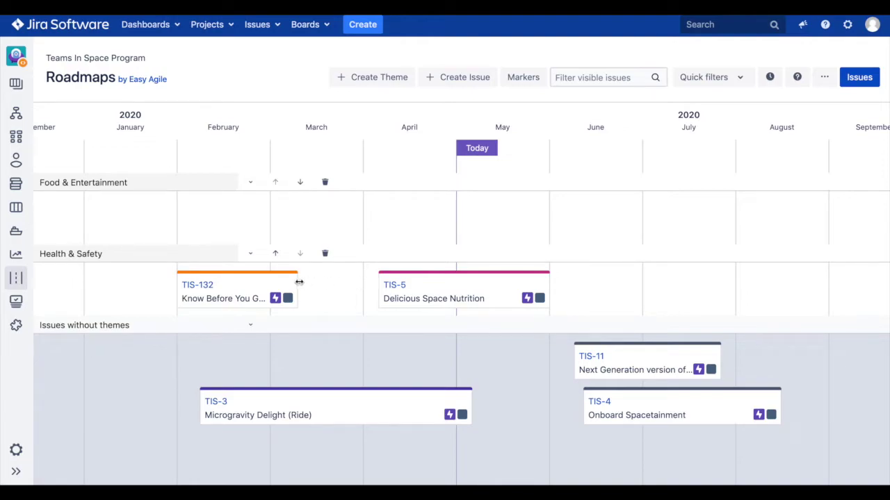
pyautogui.moveTo(297, 282); pyautogui.dragTo(365, 283)
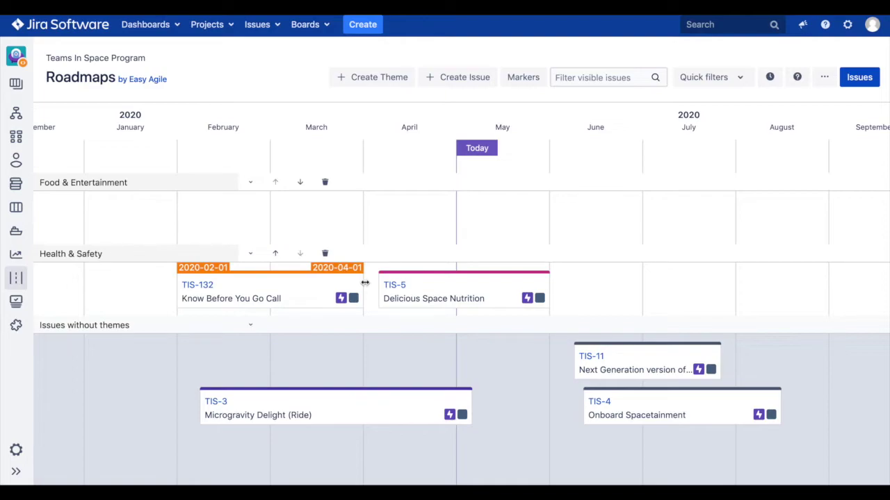
pyautogui.moveTo(365, 282); pyautogui.dragTo(365, 282)
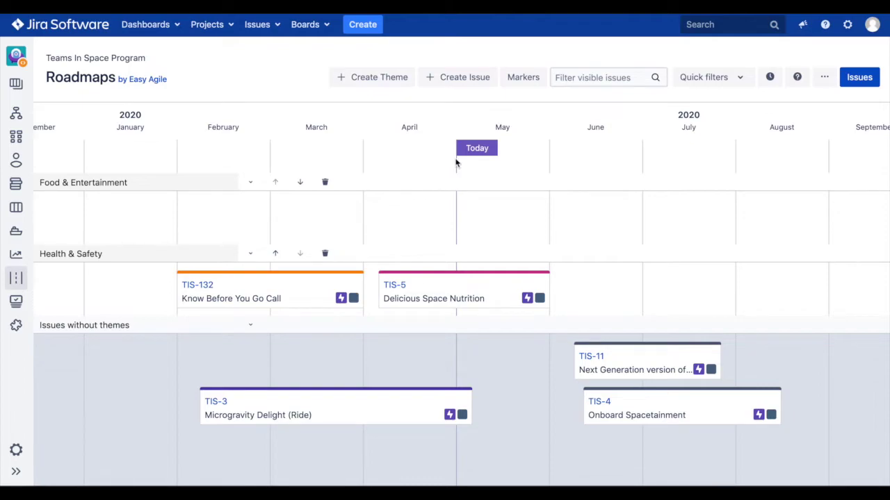
# Show the Online Booking System V2 Launch and Next Gen Launch markers, moving Online Booking to late April
pyautogui.click(515, 79)
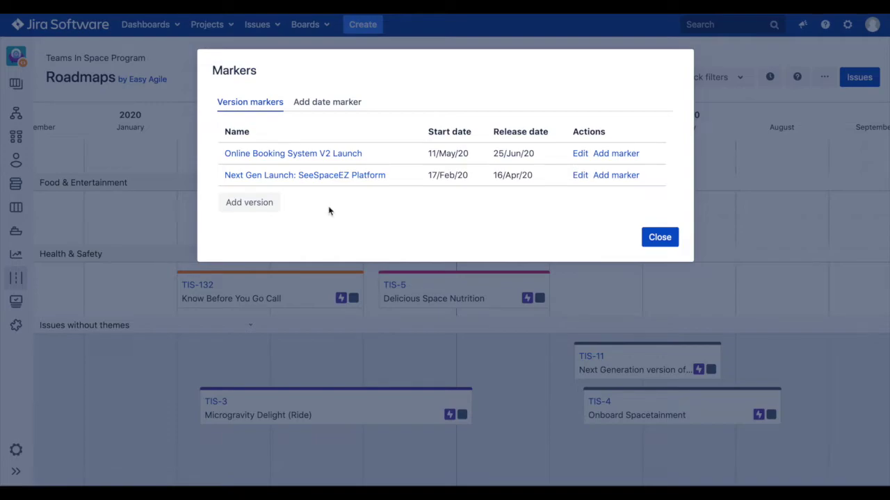
pyautogui.click(615, 155)
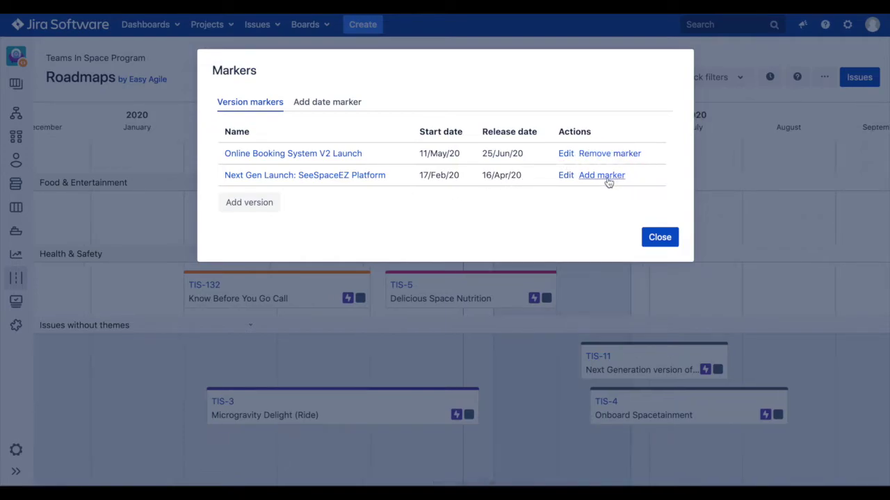
pyautogui.click(609, 176)
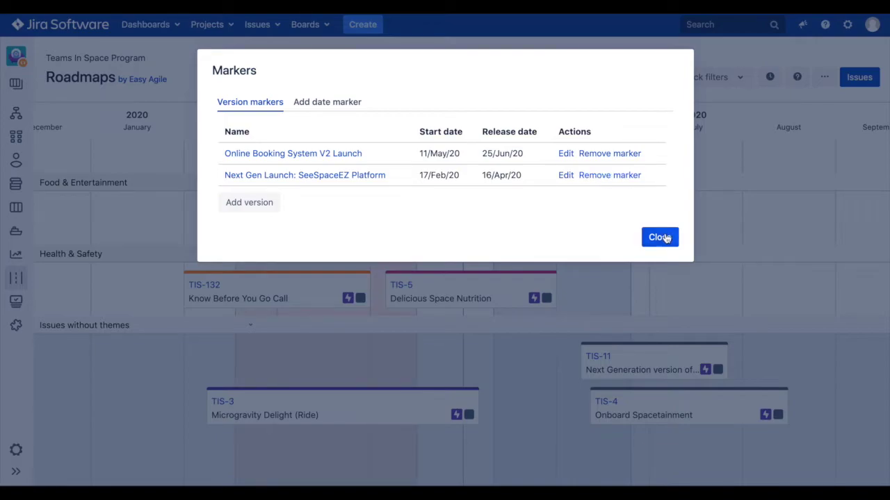
pyautogui.click(660, 239)
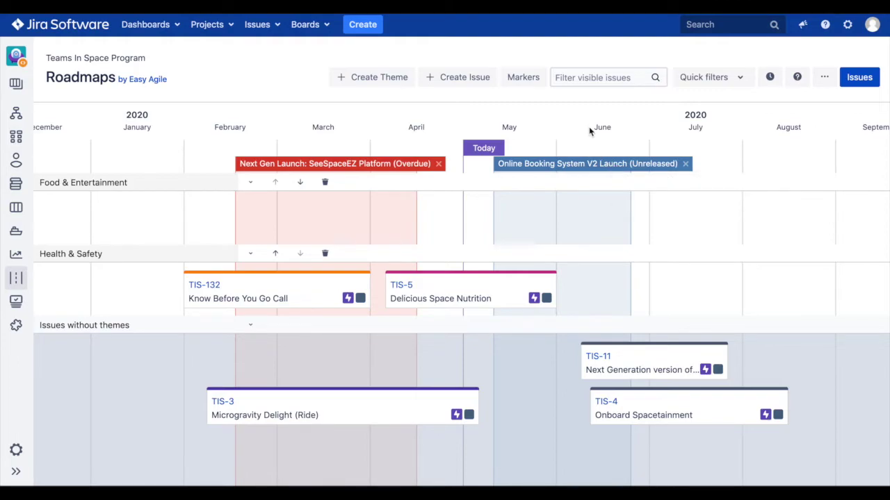
pyautogui.moveTo(578, 170); pyautogui.dragTo(548, 168)
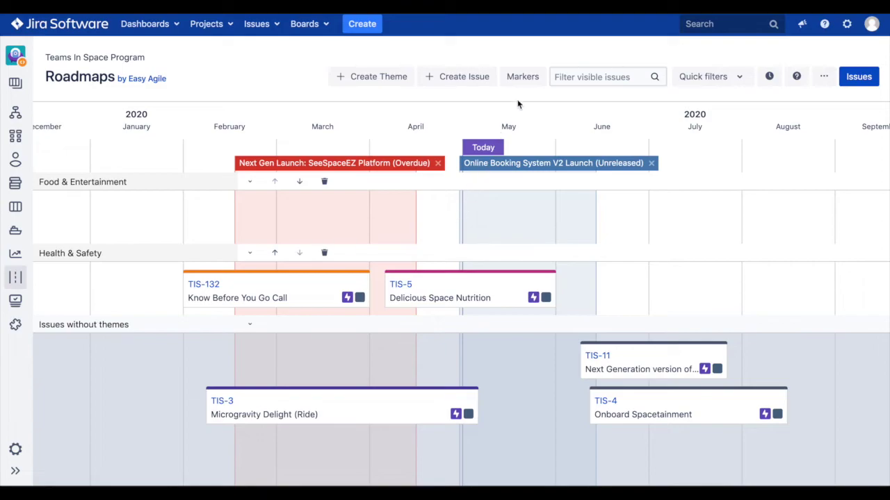
# Create a yellow 'Intergalactic Summit' date marker for 23–30 June 2020, then shift it into early July
pyautogui.click(528, 79)
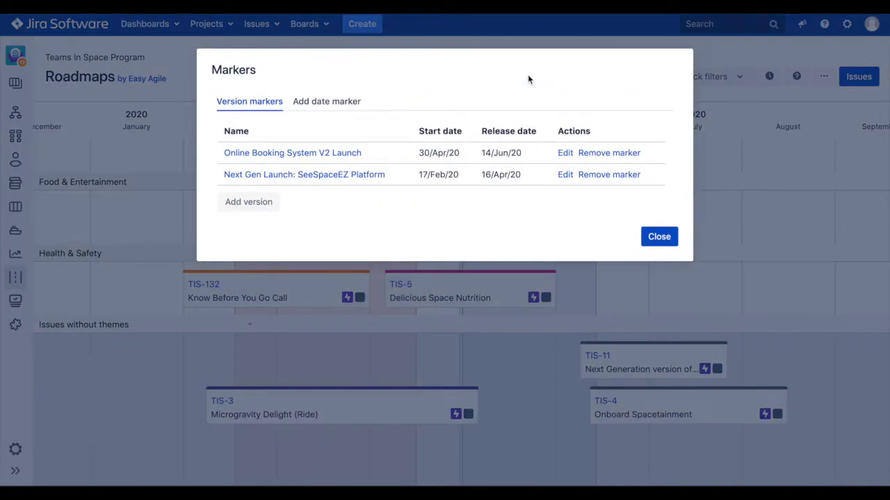
pyautogui.click(329, 104)
pyautogui.click(321, 139)
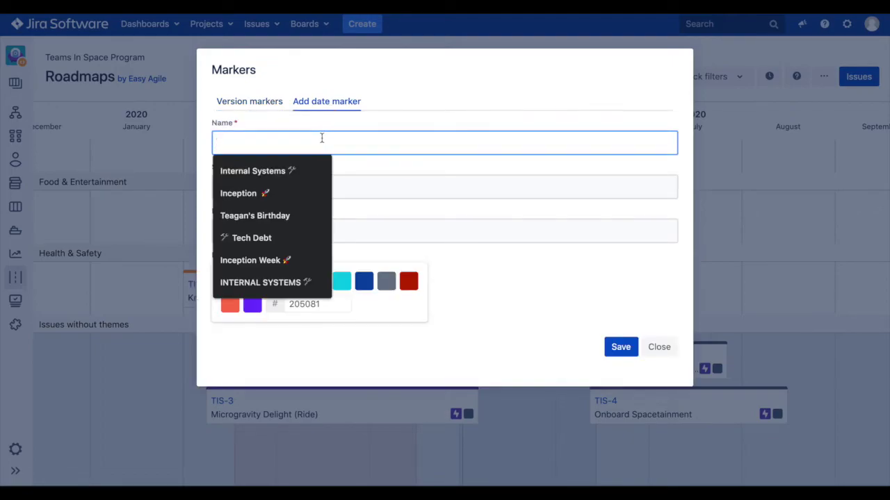
pyautogui.write('Inter')
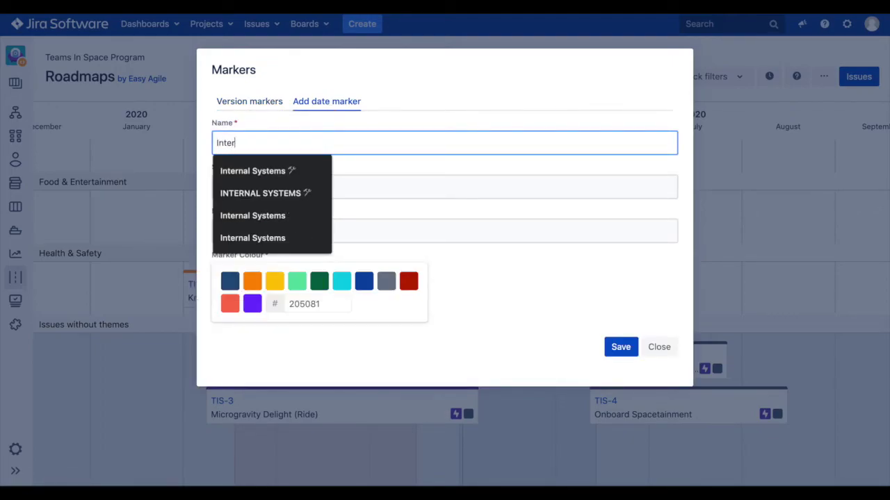
pyautogui.write('galactic Summ')
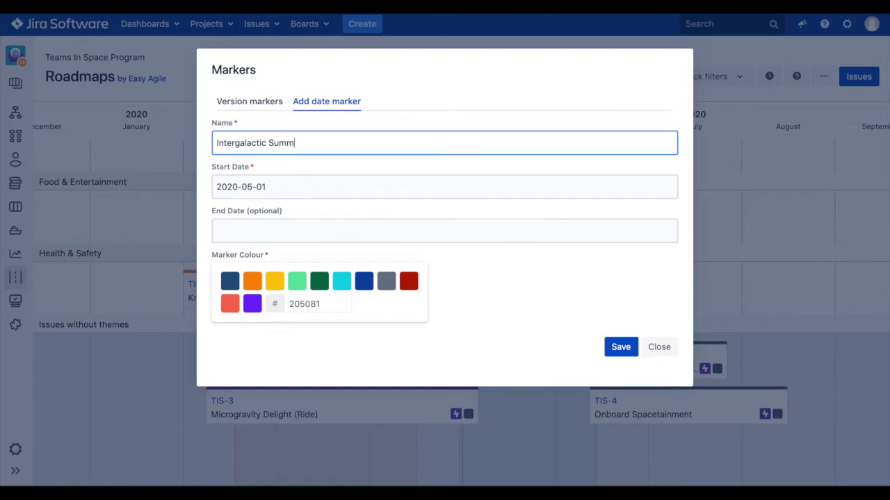
pyautogui.write('it')
pyautogui.click(357, 195)
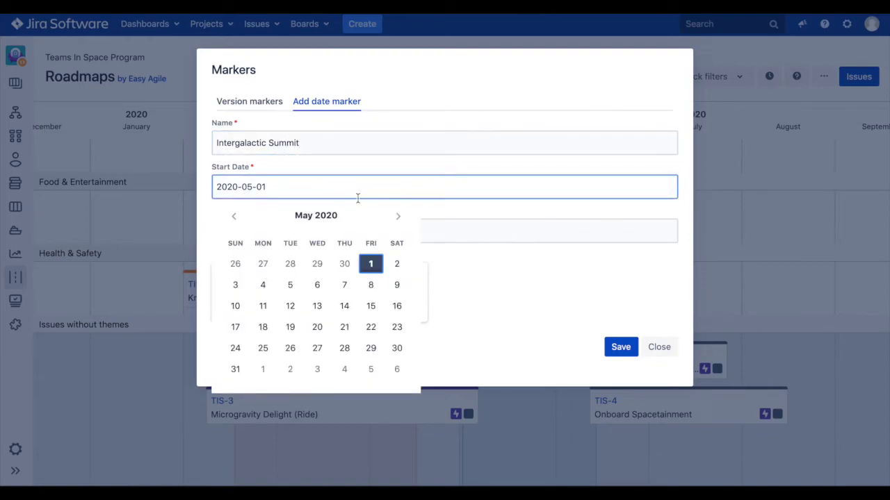
pyautogui.click(397, 216)
pyautogui.click(290, 326)
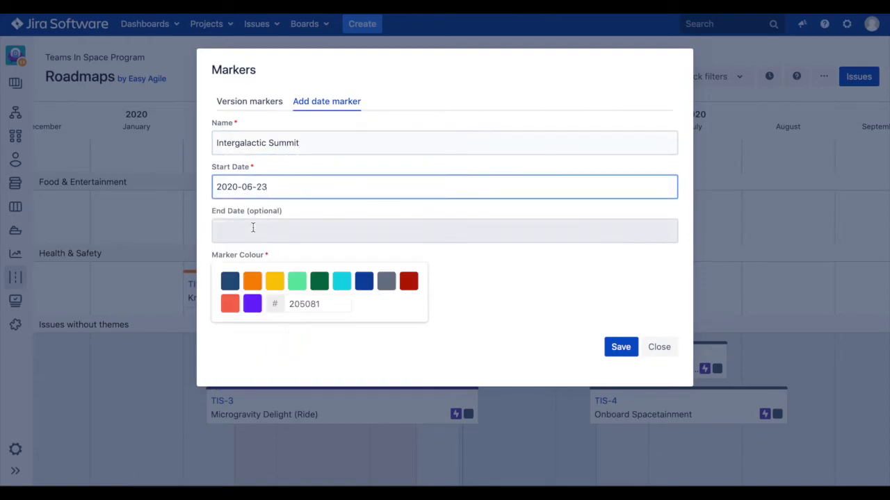
pyautogui.click(253, 230)
pyautogui.click(290, 348)
pyautogui.click(274, 280)
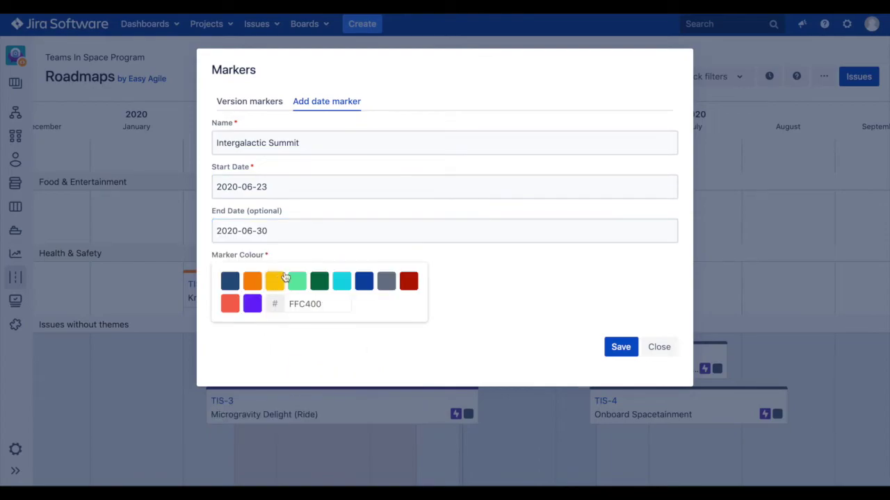
pyautogui.click(620, 347)
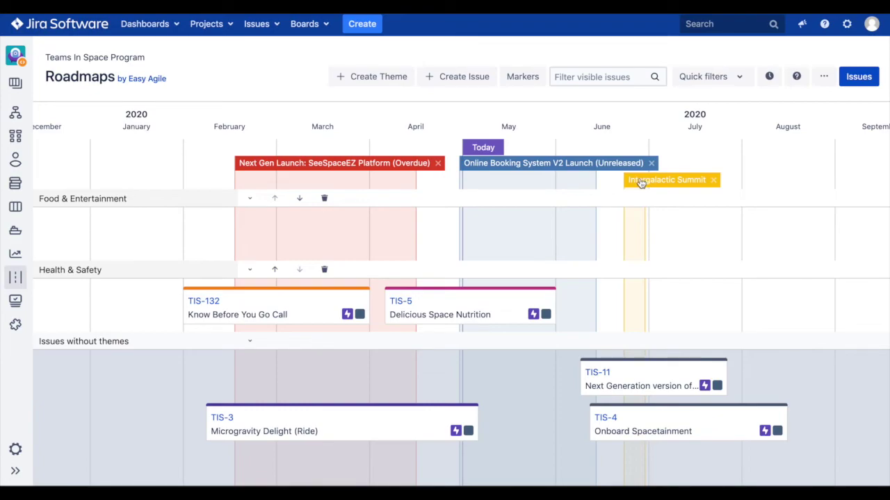
pyautogui.moveTo(641, 182); pyautogui.dragTo(622, 182)
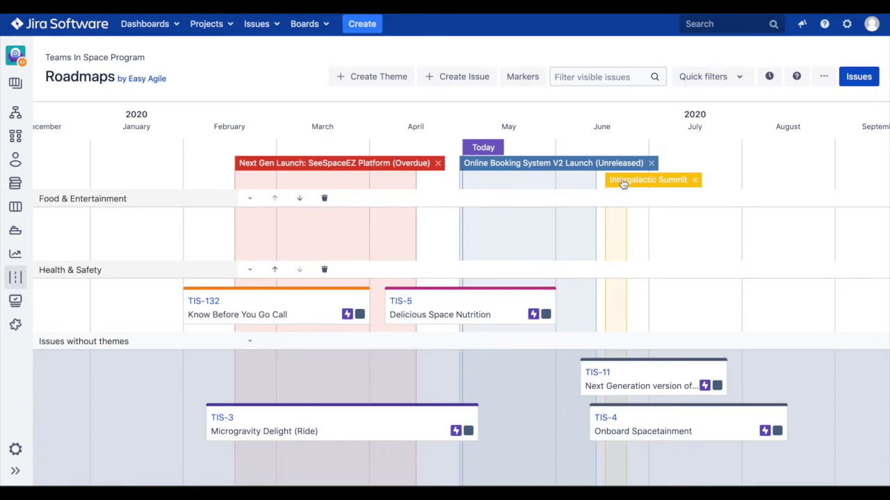
pyautogui.moveTo(620, 180); pyautogui.dragTo(678, 180)
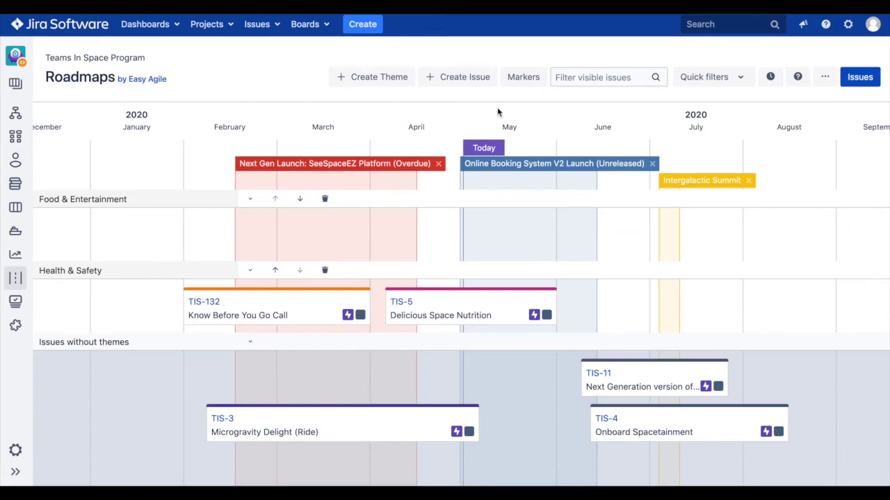
# Export the Teams In Space Program roadmap, November 2019–November 2020, to a PDF file
pyautogui.click(825, 78)
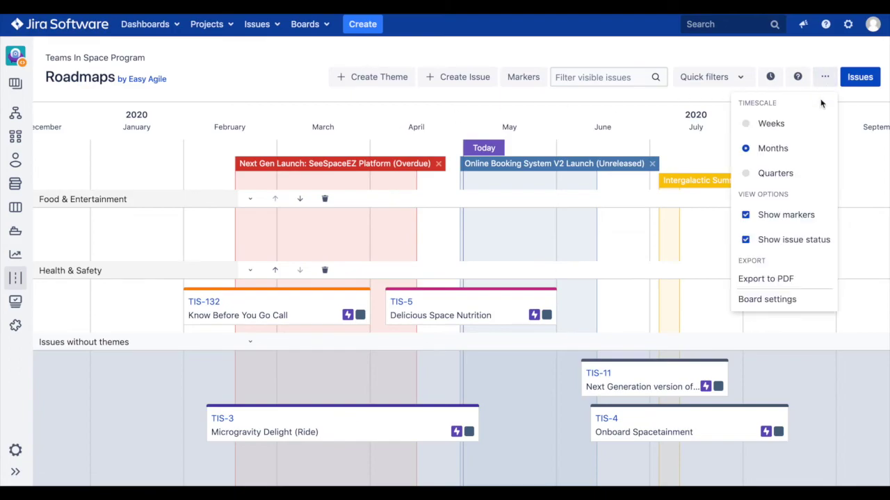
pyautogui.click(793, 281)
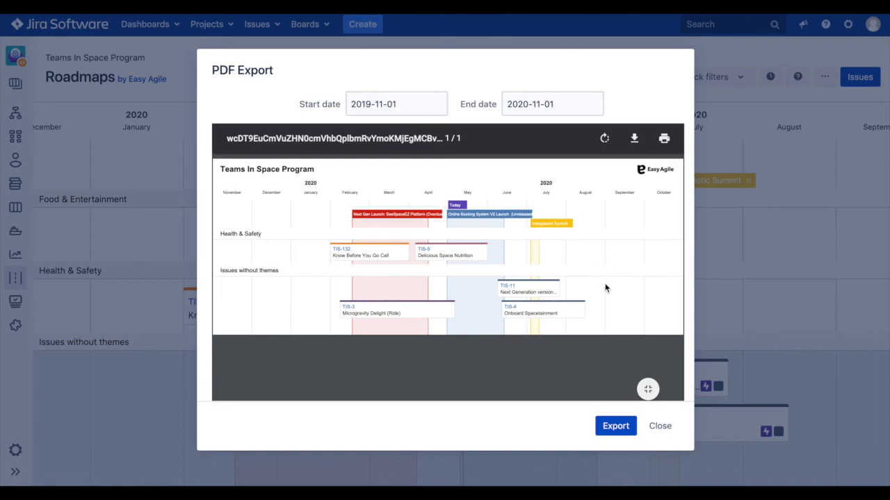
pyautogui.click(615, 425)
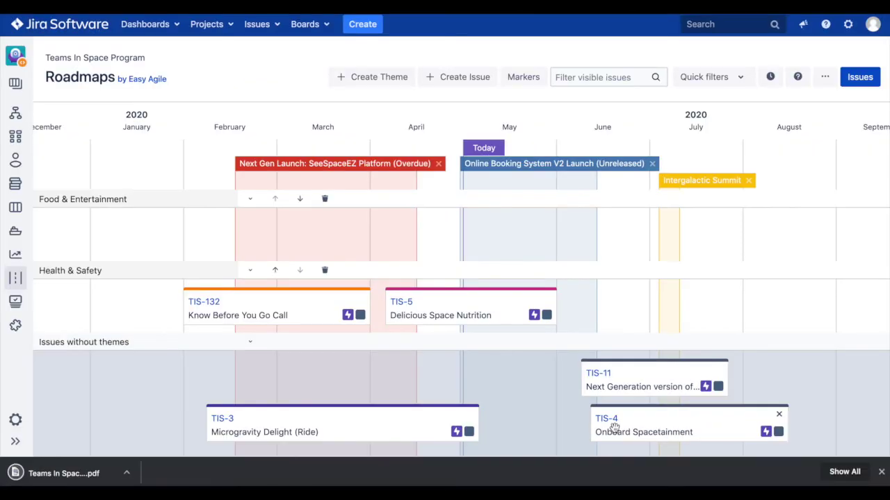